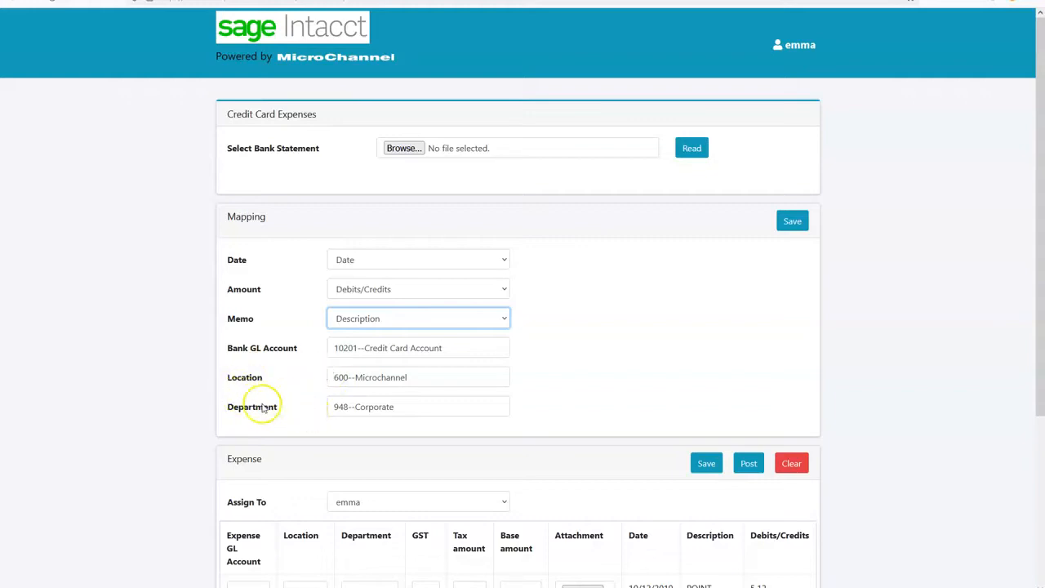
# Step: Assign the imported credit card expense lines to the employee who will code them, and save the expenses
pyautogui.scroll(-3, 373, 400)
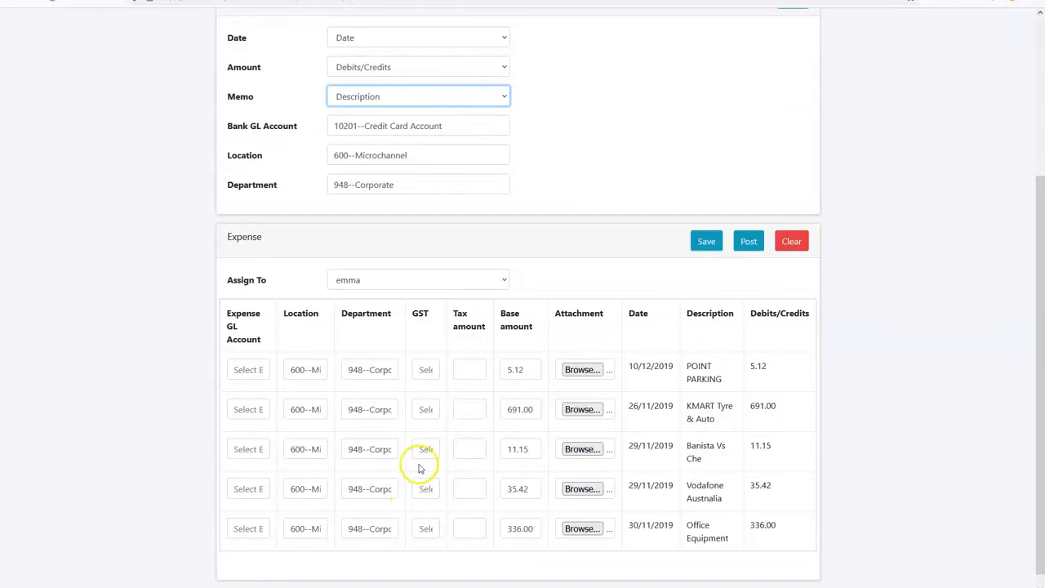
pyautogui.click(423, 279)
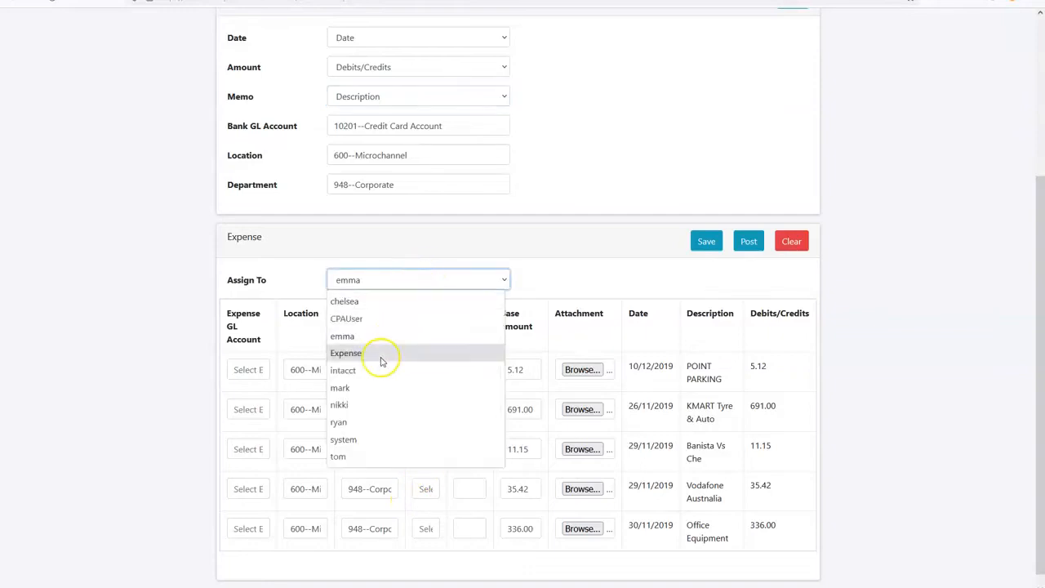
pyautogui.click(361, 408)
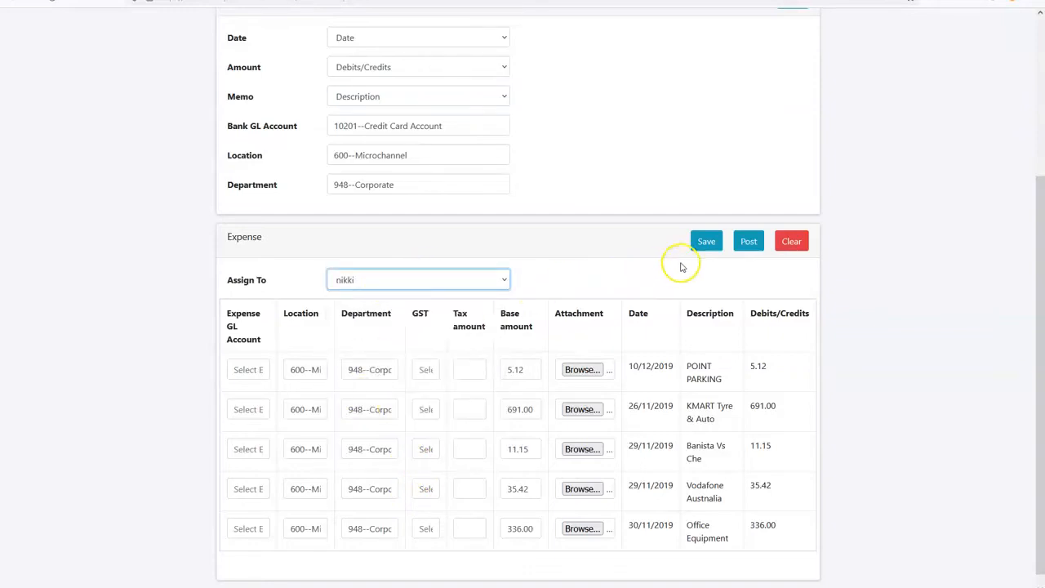
pyautogui.click(704, 243)
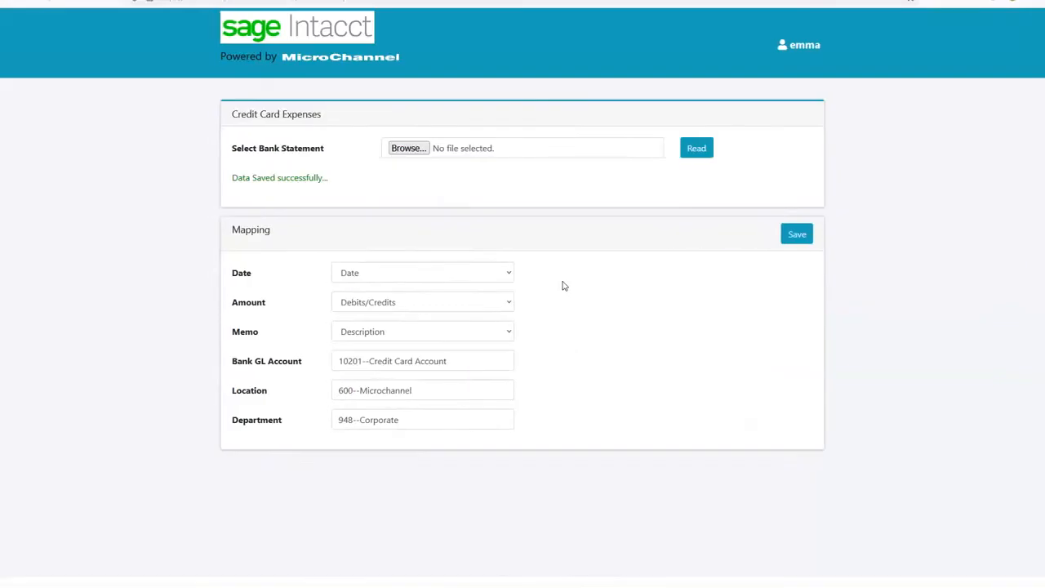
# Step: Sign out and sign in to company MC_Sky_3 with the assigned employee's username and password, declining to save the login
pyautogui.click(799, 46)
pyautogui.click(775, 81)
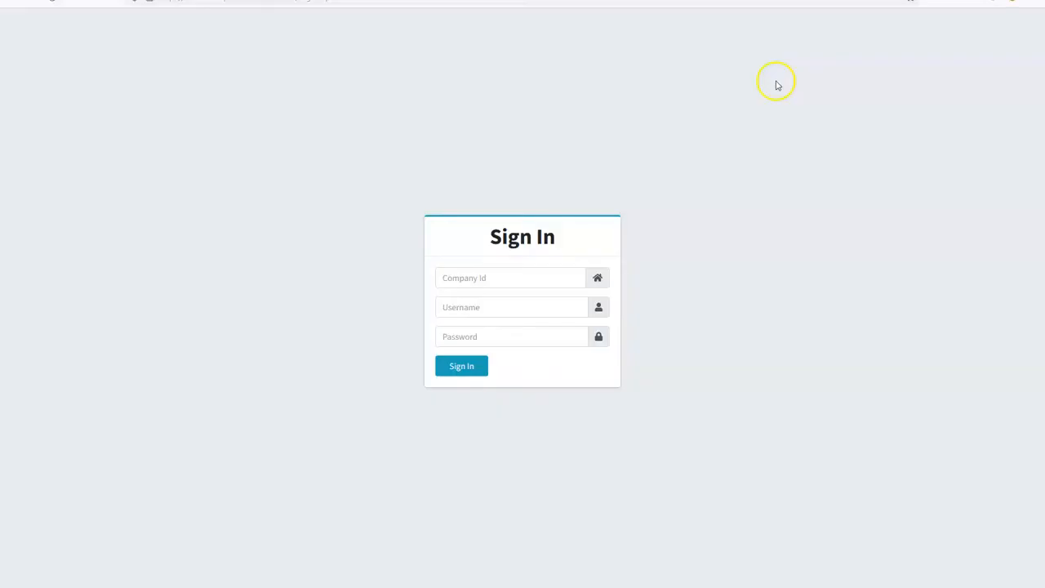
pyautogui.click(492, 279)
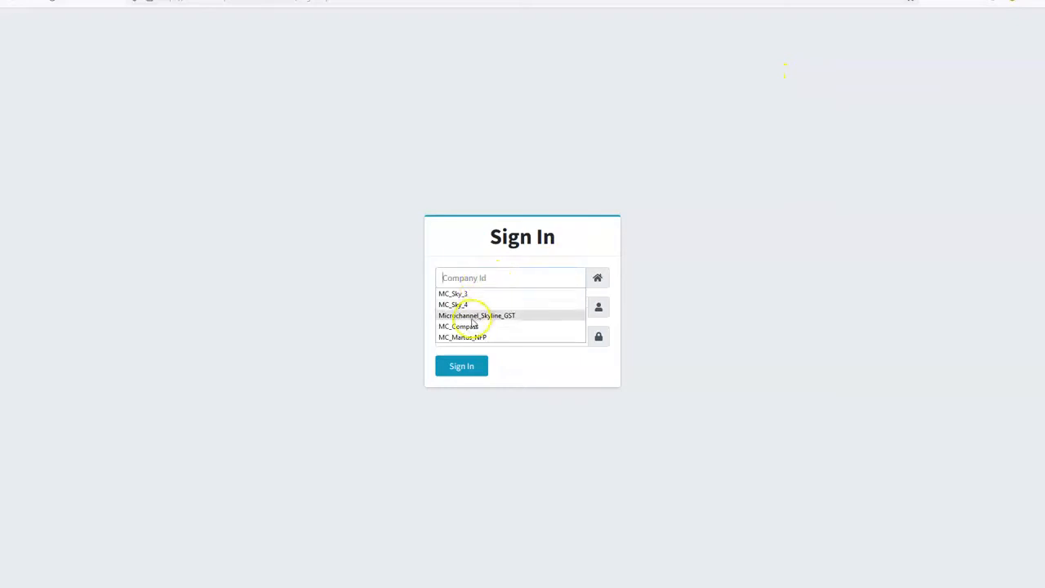
pyautogui.click(466, 292)
pyautogui.click(474, 306)
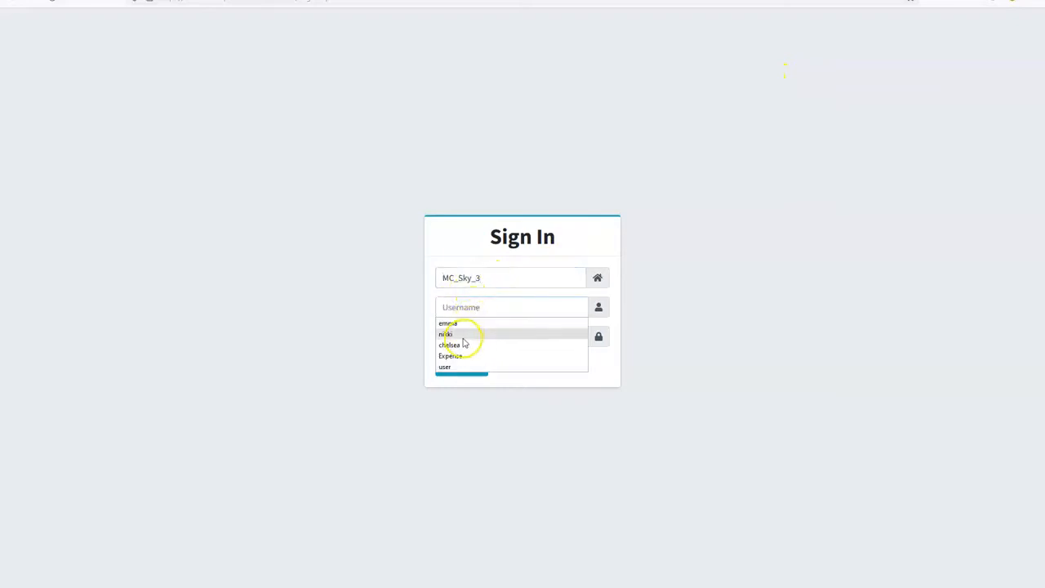
pyautogui.click(465, 334)
pyautogui.click(468, 336)
pyautogui.write('*******')
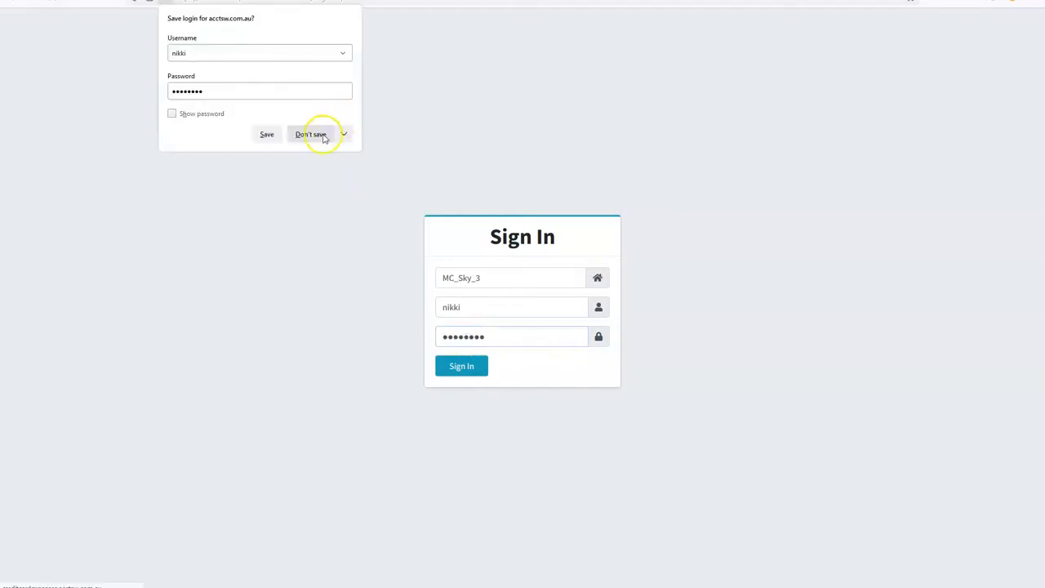
pyautogui.click(329, 131)
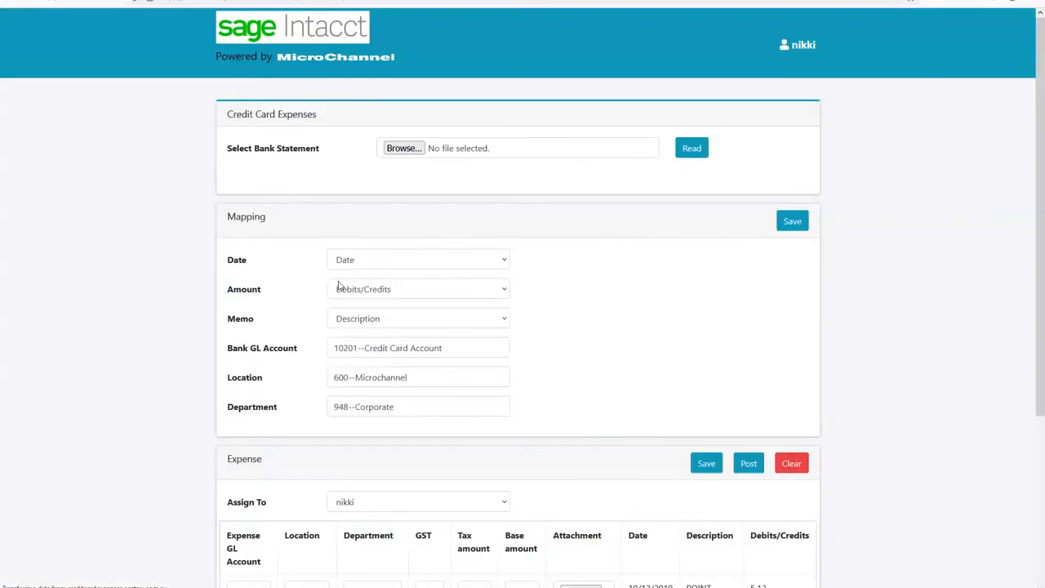
# Step: Code the POINT PARKING line to expense account 60200 Travel with GST code G13 Purchases for Input Tax Sales
pyautogui.scroll(-3, 381, 245)
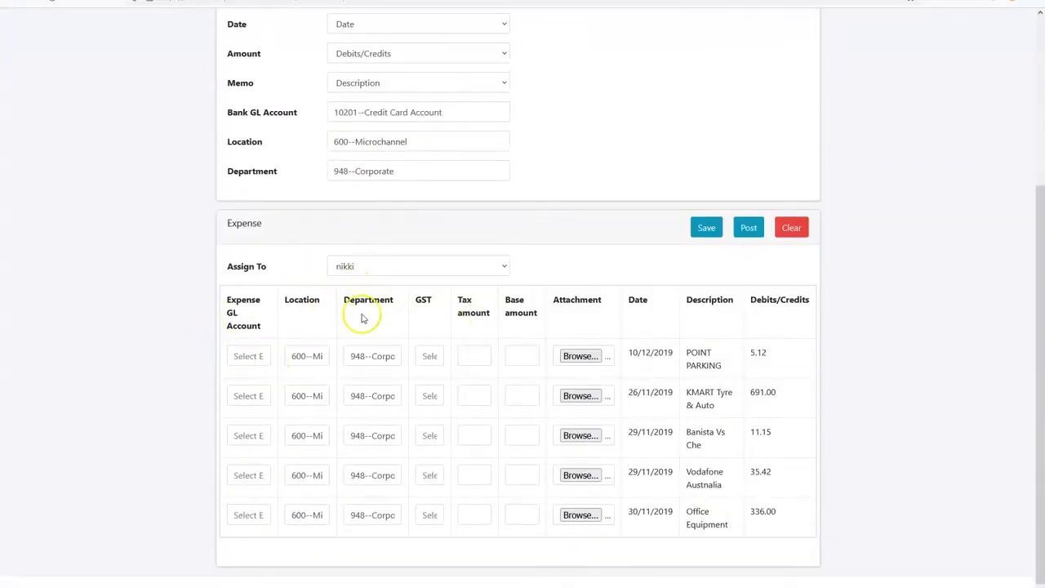
pyautogui.click(251, 355)
pyautogui.write('travel')
pyautogui.press('Down')
pyautogui.press('Tab')
pyautogui.press('Tab')
pyautogui.press('Tab')
pyautogui.write('G')
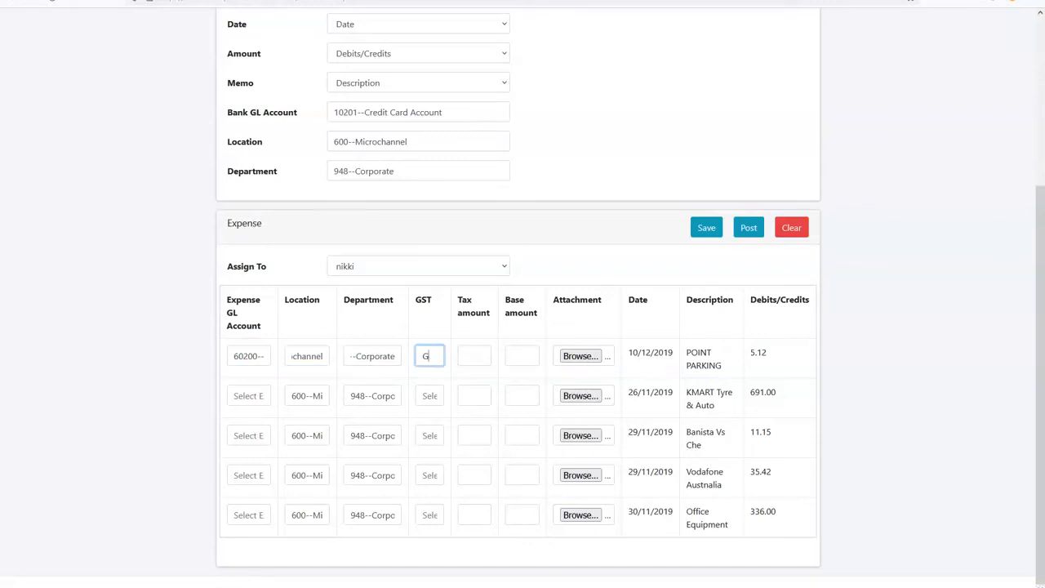
pyautogui.write('13')
pyautogui.press('Down')
pyautogui.press('Down')
pyautogui.press('Tab')
pyautogui.press('Tab')
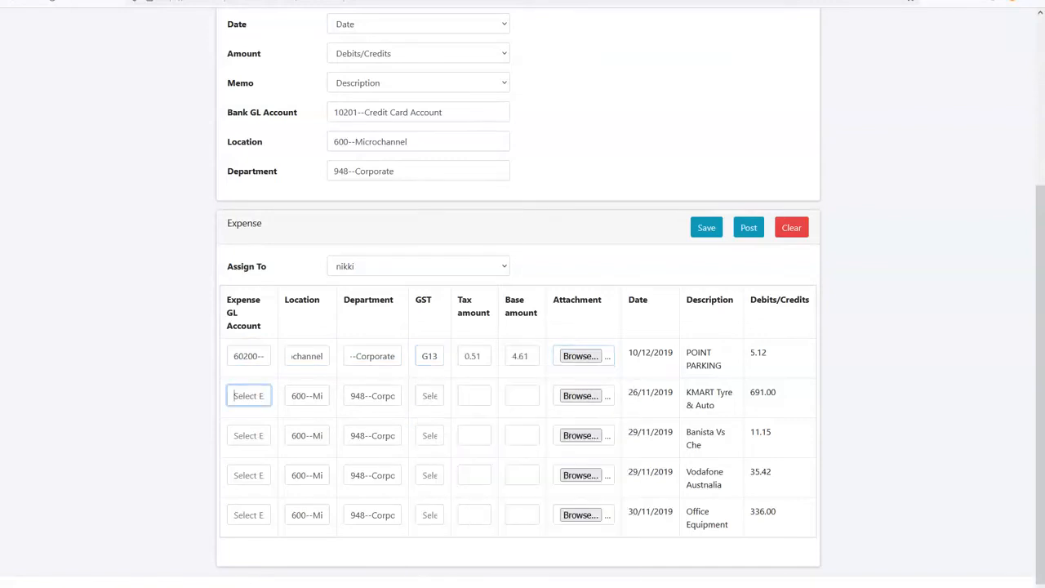
# Step: Code the KMART Tyre & Auto line to expense account 60200 Travel with GST code G13 Purchases for Input Tax Sales
pyautogui.press('Down')
pyautogui.press('Tab')
pyautogui.press('Tab')
pyautogui.press('Tab')
pyautogui.write('G13')
pyautogui.press('Down')
pyautogui.press('Down')
pyautogui.press('Down')
pyautogui.press('Down')
pyautogui.press('Tab')
pyautogui.press('Tab')
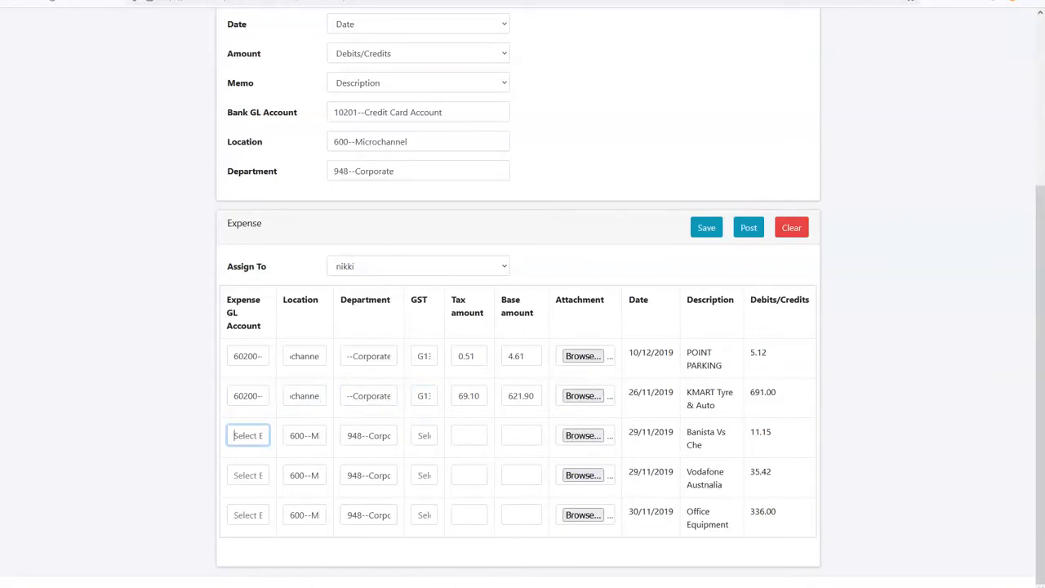
# Step: Code the Banista Vs Che line to meals account 60210 with GST code G13 Purchases for Input Tax Sales
pyautogui.write('meal')
pyautogui.press('Down')
pyautogui.press('Tab')
pyautogui.press('Tab')
pyautogui.press('Tab')
pyautogui.write('G13')
pyautogui.press('Down')
pyautogui.press('Down')
pyautogui.press('Down')
pyautogui.press('Down')
pyautogui.press('Tab')
pyautogui.press('Tab')
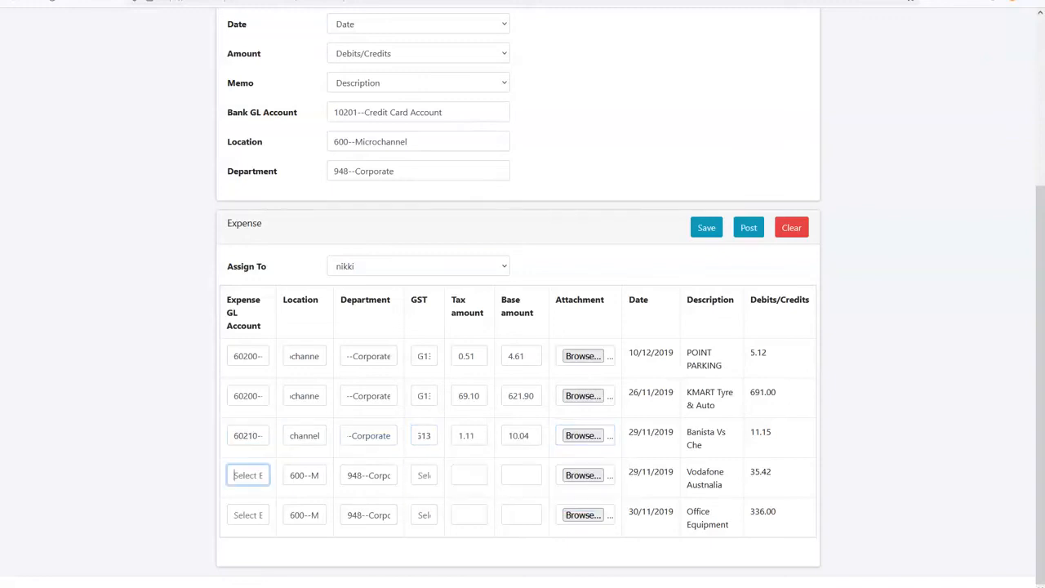
# Step: Code the Vodafone line to telephone account 60220 with GST code G13 Purchases for Input Tax Sales
pyautogui.write('tele')
pyautogui.press('Down')
pyautogui.press('Tab')
pyautogui.press('Tab')
pyautogui.press('Tab')
pyautogui.write('G')
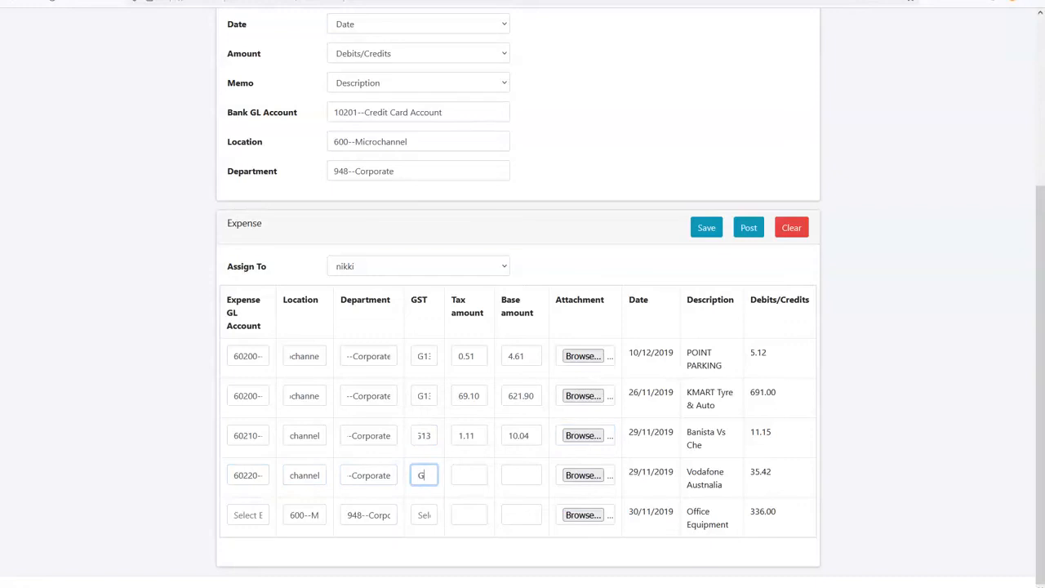
pyautogui.write('13')
pyautogui.press('Down')
pyautogui.press('Down')
pyautogui.press('Down')
pyautogui.press('Down')
pyautogui.press('Tab')
pyautogui.press('Tab')
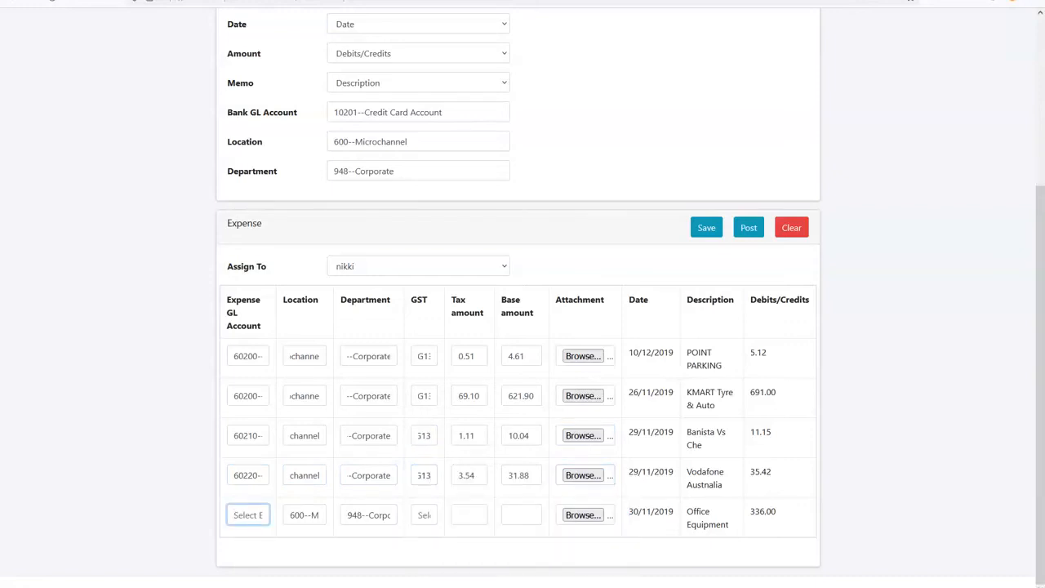
# Step: Set the expense account of the Office Equipment line to office account 60340, keeping its location and department
pyautogui.write('office')
pyautogui.press('Down')
pyautogui.press('Tab')
pyautogui.press('Tab')
pyautogui.press('Tab')
# Step: Set the Office Equipment line's GST code to G13 Purchases for Input Tax Sales
pyautogui.write('G13')
pyautogui.press('Down')
pyautogui.press('Down')
pyautogui.press('Down')
pyautogui.press('Down')
pyautogui.press('Tab')
pyautogui.hotkey('shift', 'Tab')
pyautogui.press('Down')
pyautogui.press('Down')
pyautogui.press('Down')
pyautogui.press('Down')
pyautogui.press('Down')
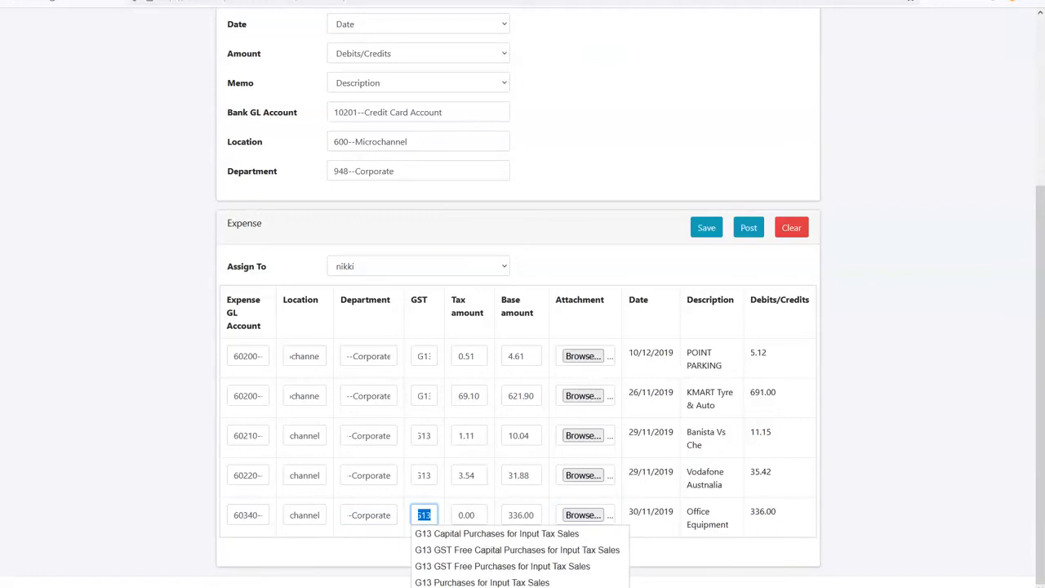
pyautogui.press('Tab')
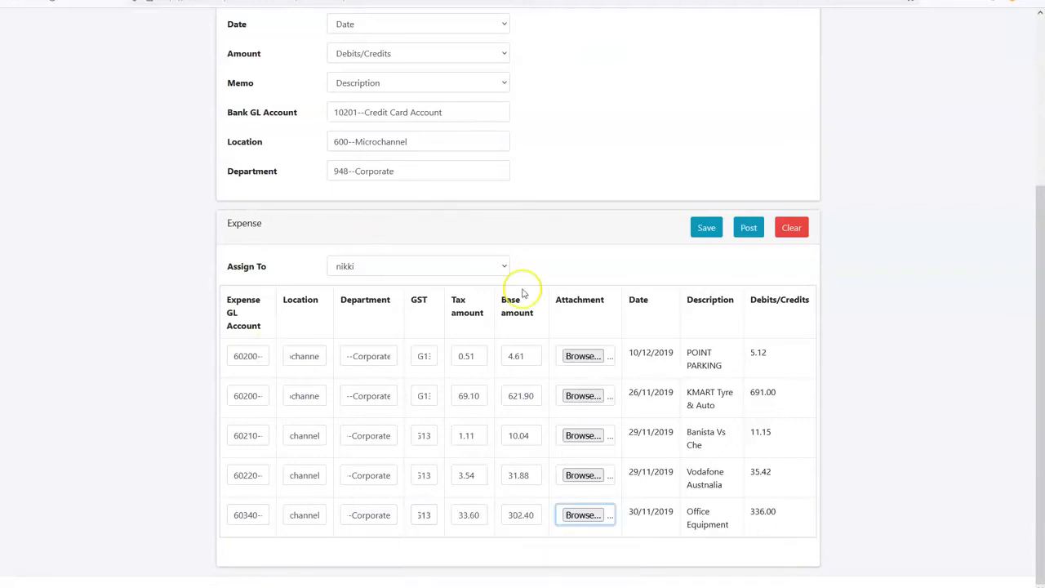
# Step: Attach rent-Word-Invoice1.docx to the POINT PARKING and KMART Tyre & Auto lines, and post the expenses
pyautogui.click(583, 357)
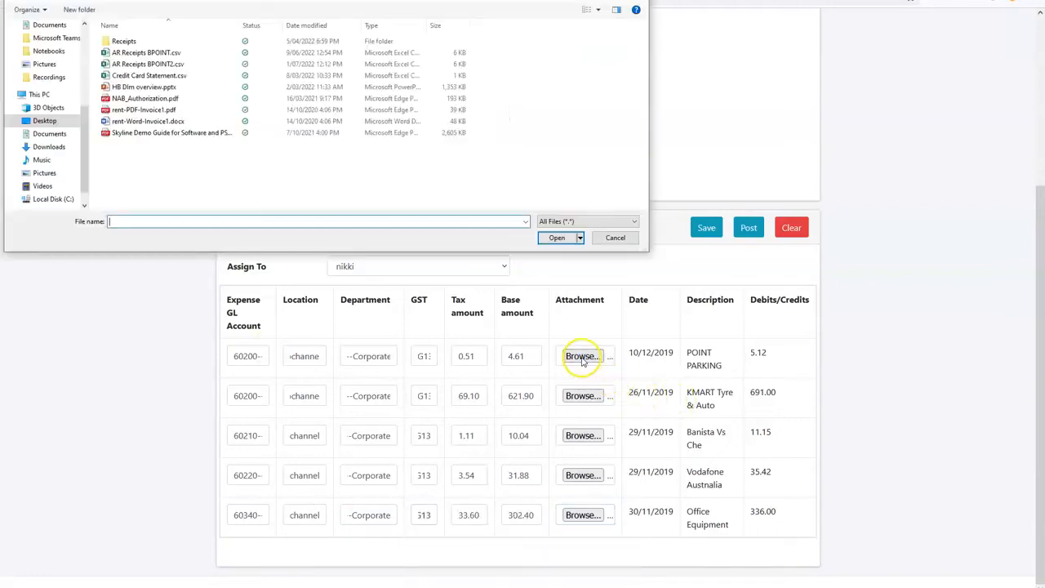
pyautogui.doubleClick(160, 117)
pyautogui.click(580, 396)
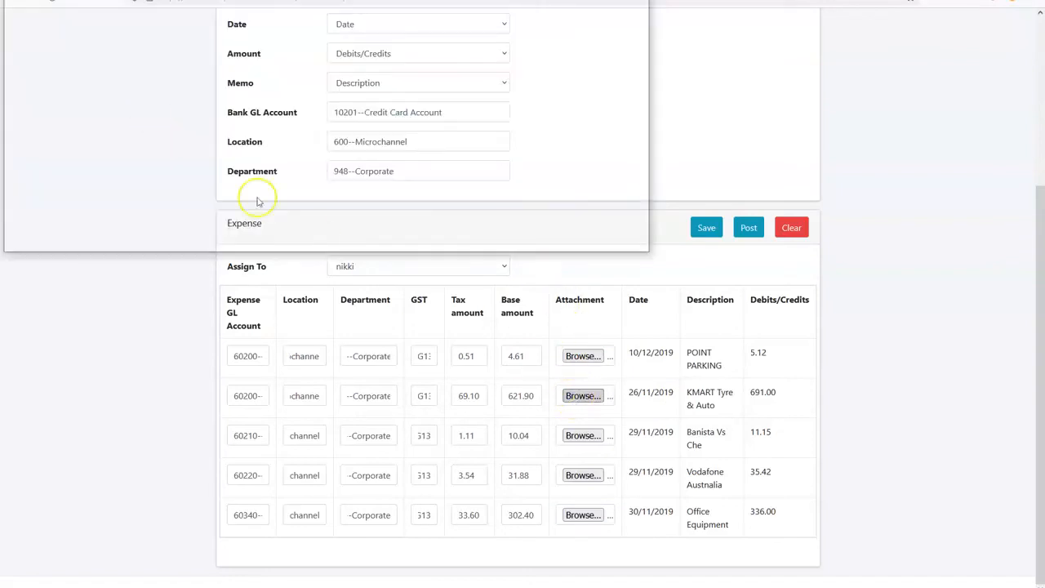
pyautogui.doubleClick(143, 121)
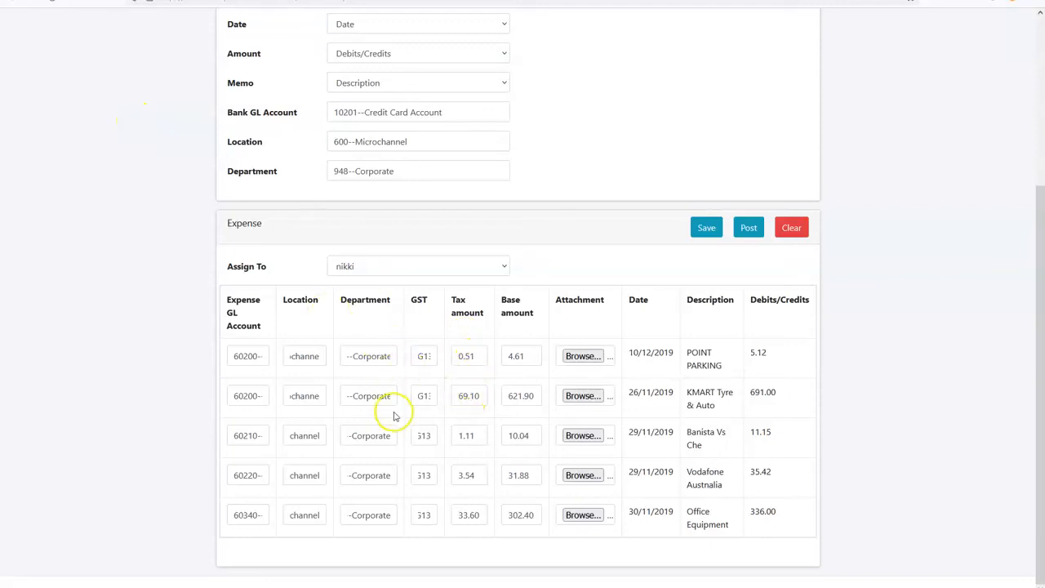
pyautogui.click(753, 232)
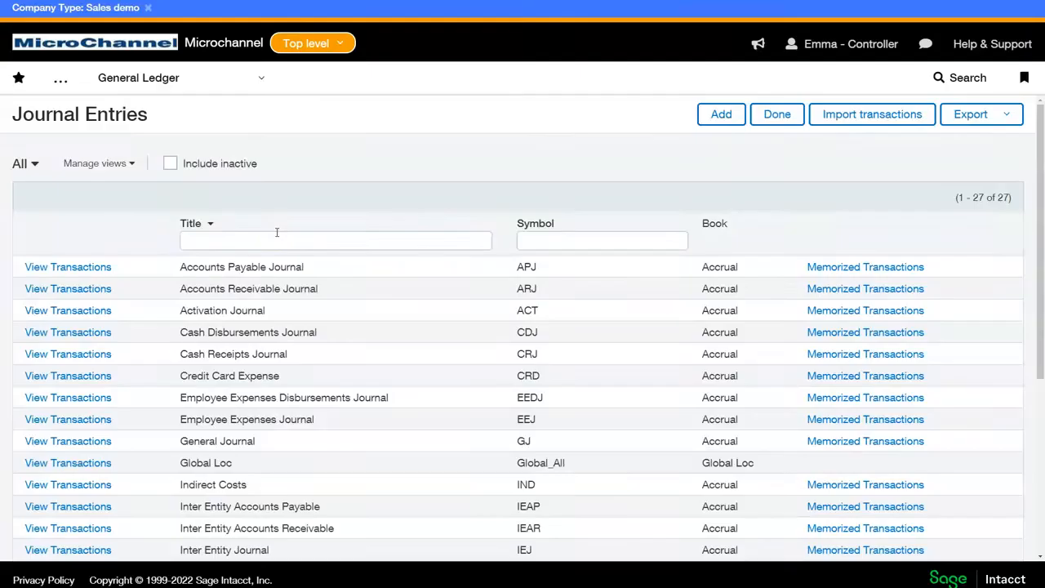
# Step: View the transactions of the Credit Card Expense journal in Sage Intacct and examine the newly posted entries 218 to 222
pyautogui.click(286, 237)
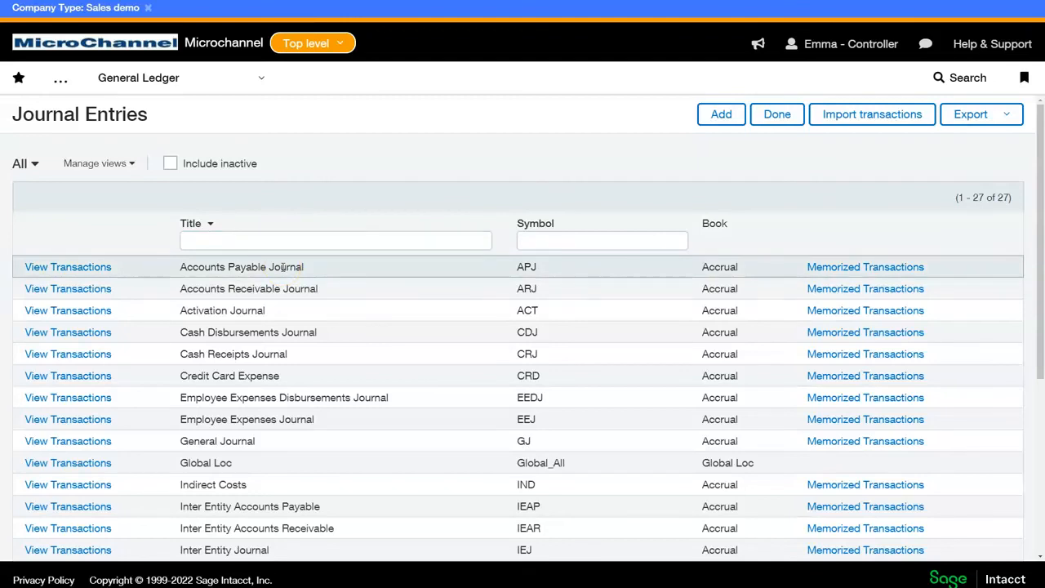
pyautogui.moveTo(204, 376); pyautogui.dragTo(263, 375)
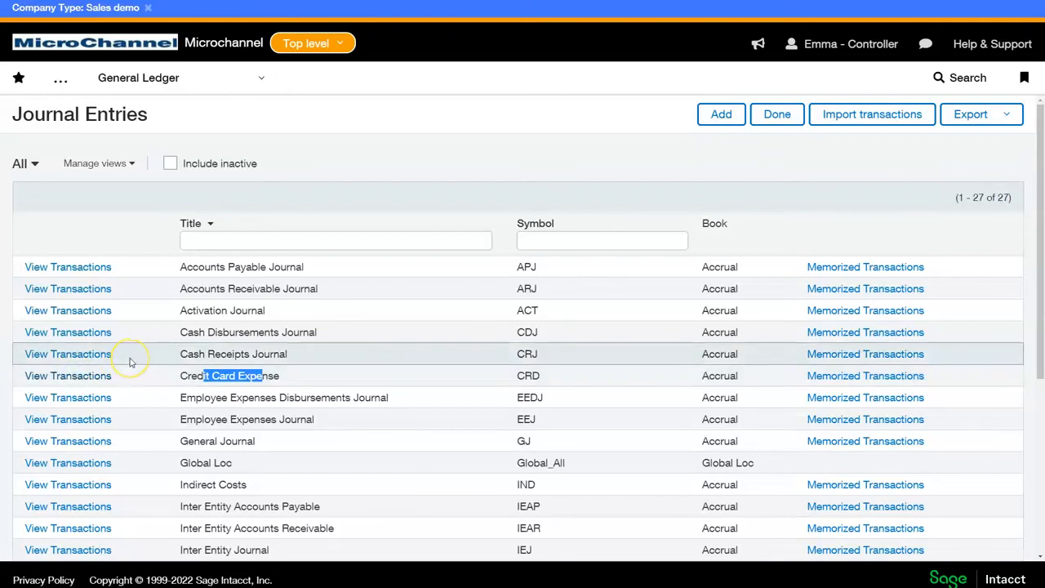
pyautogui.click(90, 376)
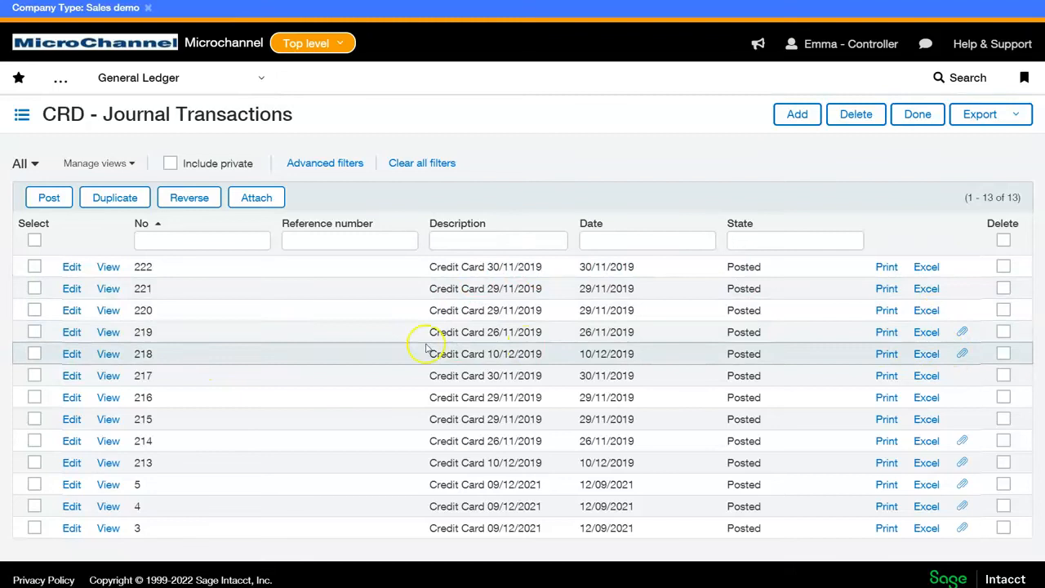
pyautogui.moveTo(166, 353); pyautogui.dragTo(147, 284)
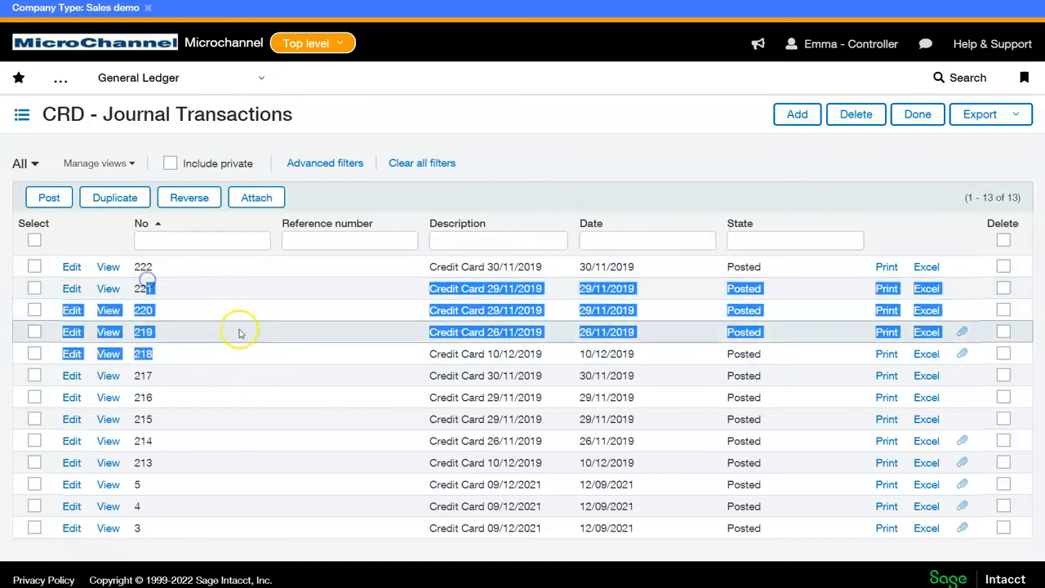
pyautogui.click(207, 354)
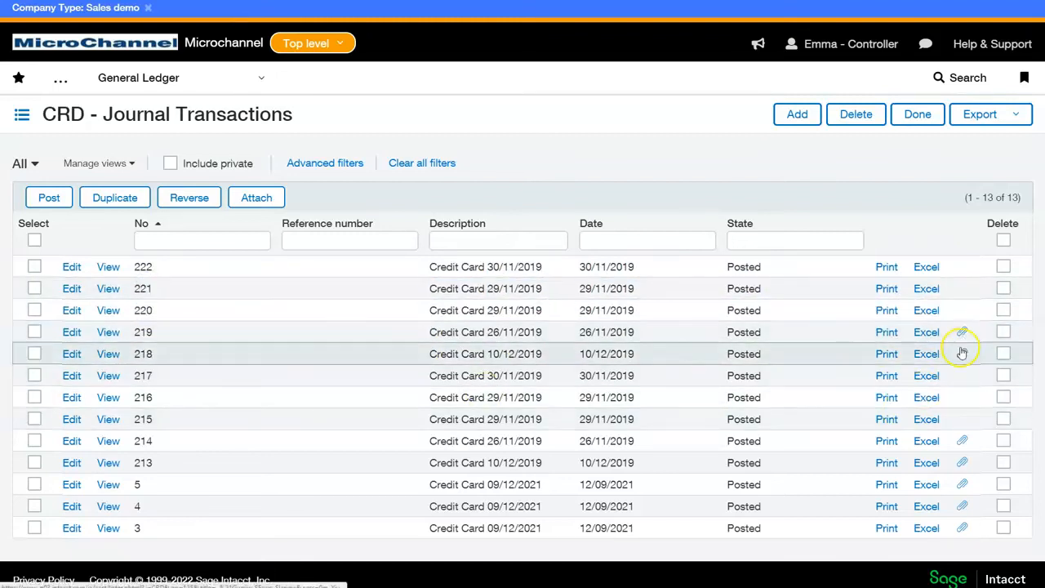
# Step: Open journal transaction 218 and review its posting details, attachment and entry lines
pyautogui.click(107, 354)
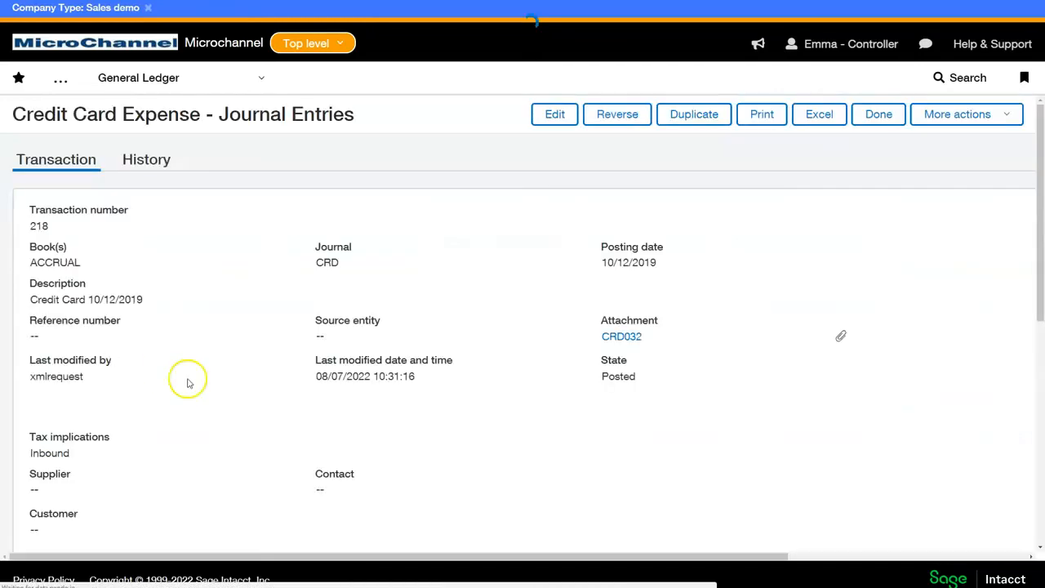
pyautogui.scroll(-1, 327, 373)
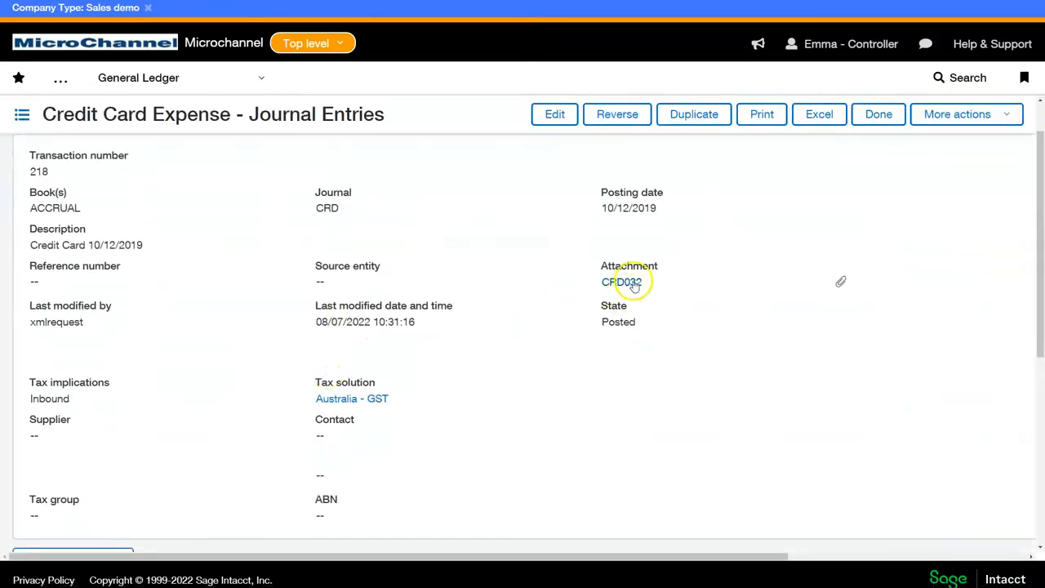
pyautogui.scroll(-1, 478, 320)
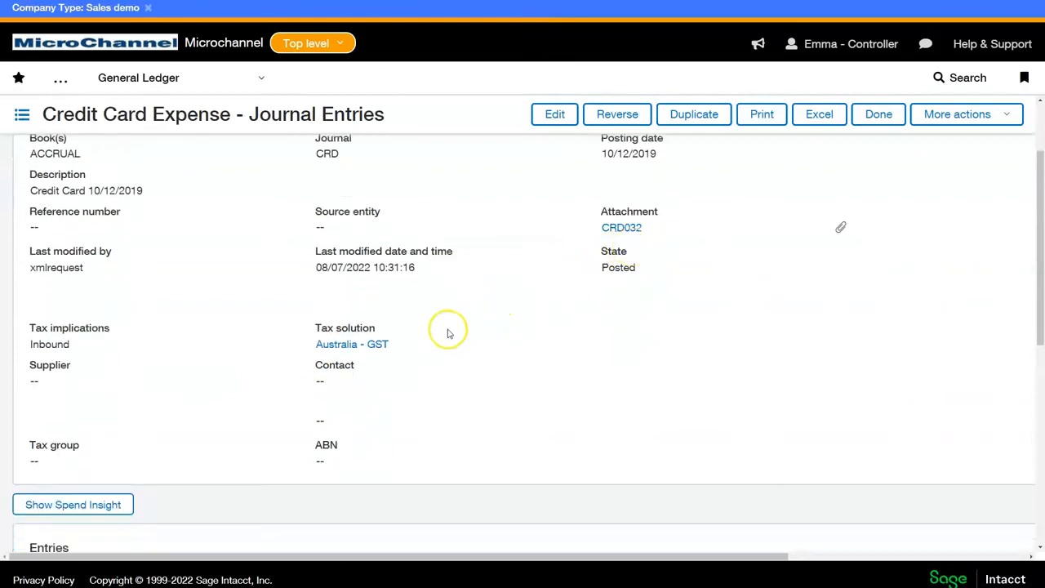
pyautogui.scroll(-4, 445, 334)
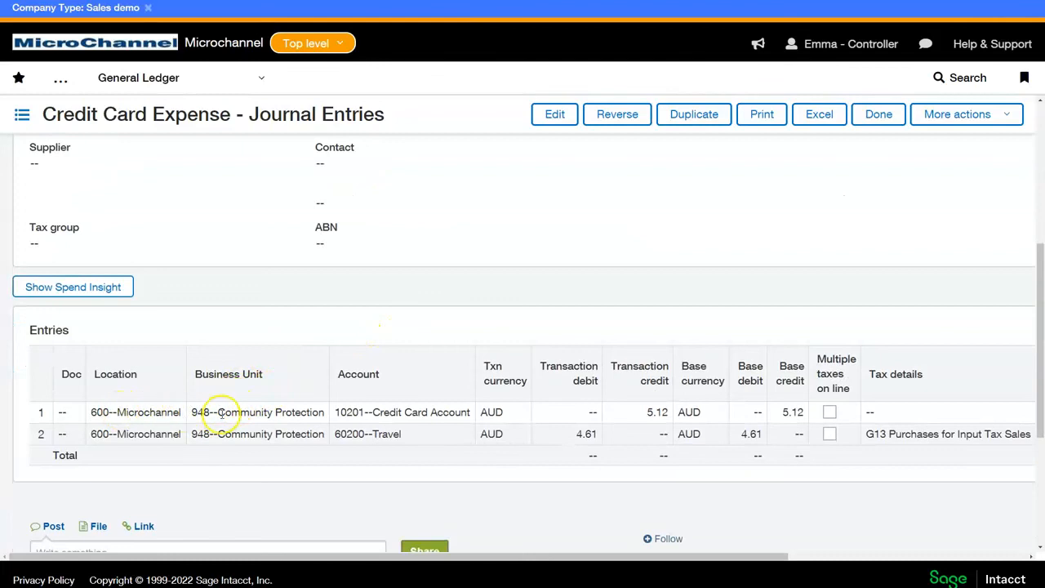
# Step: Examine the accounts, debit amount and tax details on transaction 218's entry lines, and close the transaction
pyautogui.moveTo(381, 412); pyautogui.dragTo(431, 412)
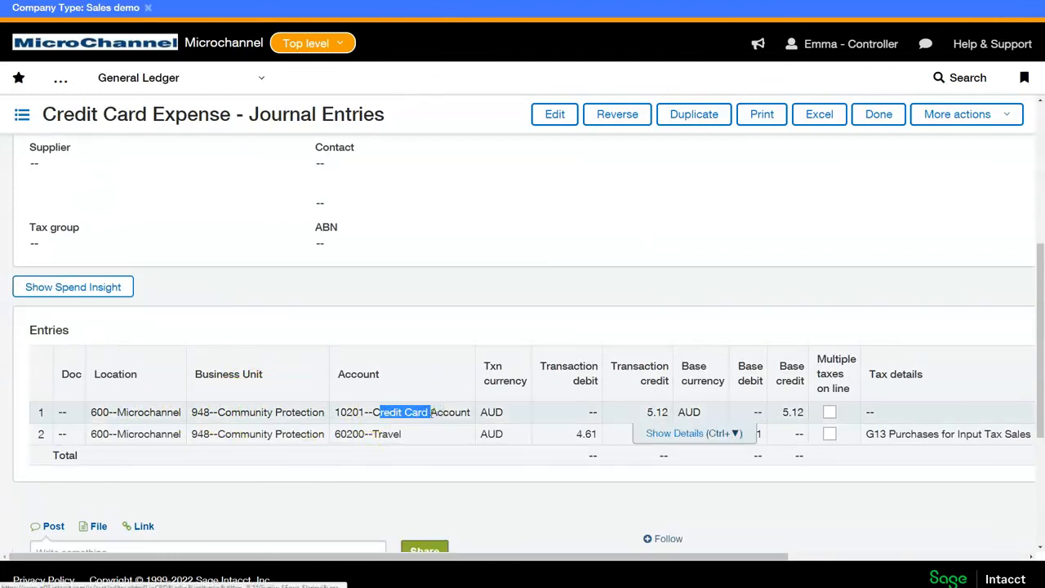
pyautogui.moveTo(346, 433); pyautogui.dragTo(407, 434)
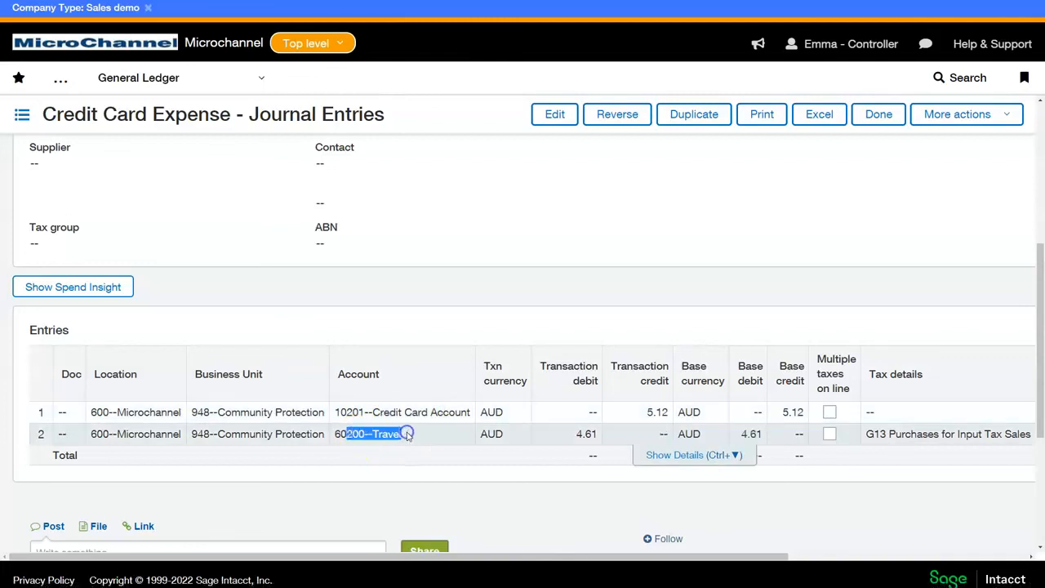
pyautogui.click(565, 435)
pyautogui.moveTo(569, 434); pyautogui.dragTo(589, 432)
pyautogui.moveTo(563, 557); pyautogui.dragTo(746, 558)
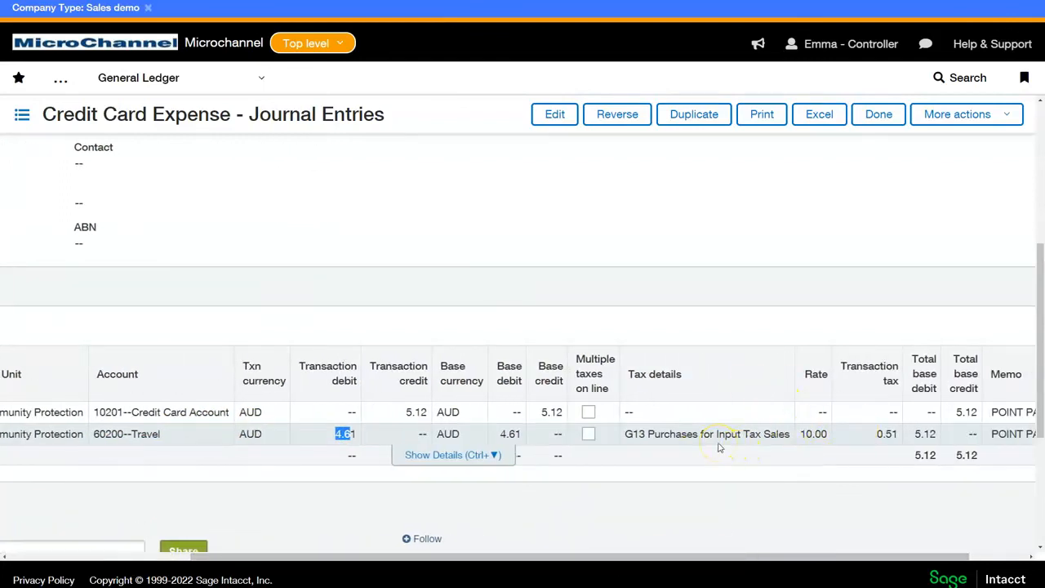
pyautogui.click(873, 116)
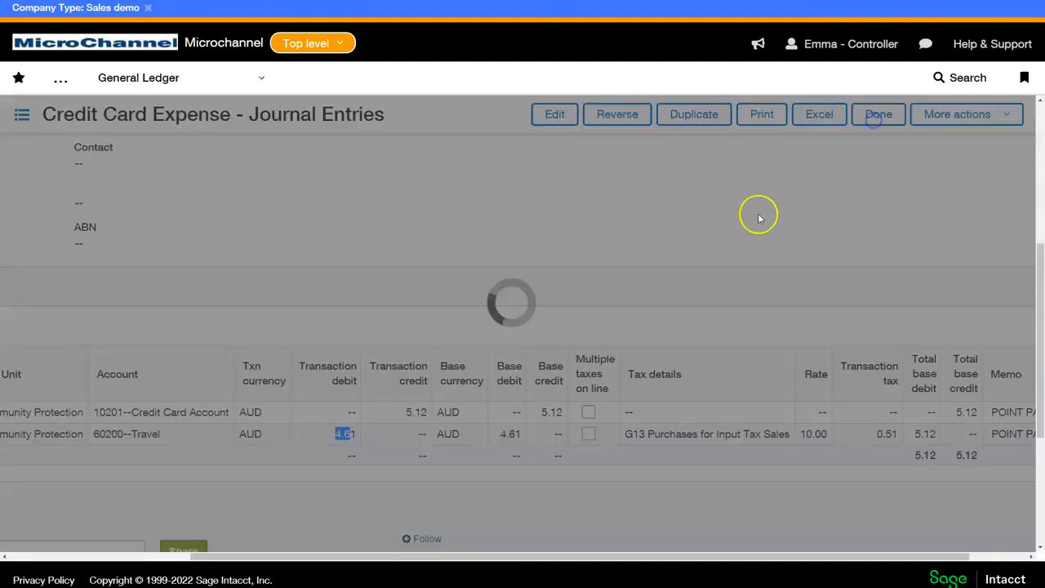